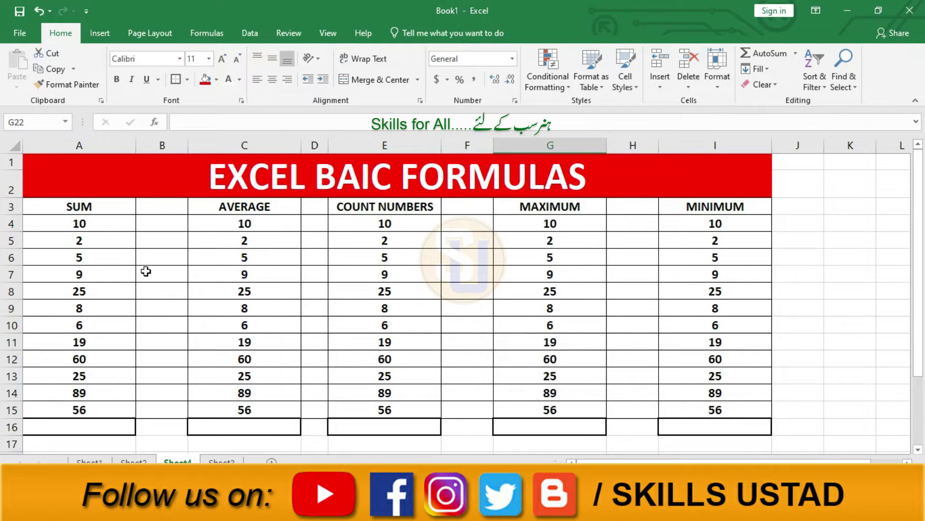
Begin a formula with = in cell A16, below the SUM column's numbers.
click(103, 210)
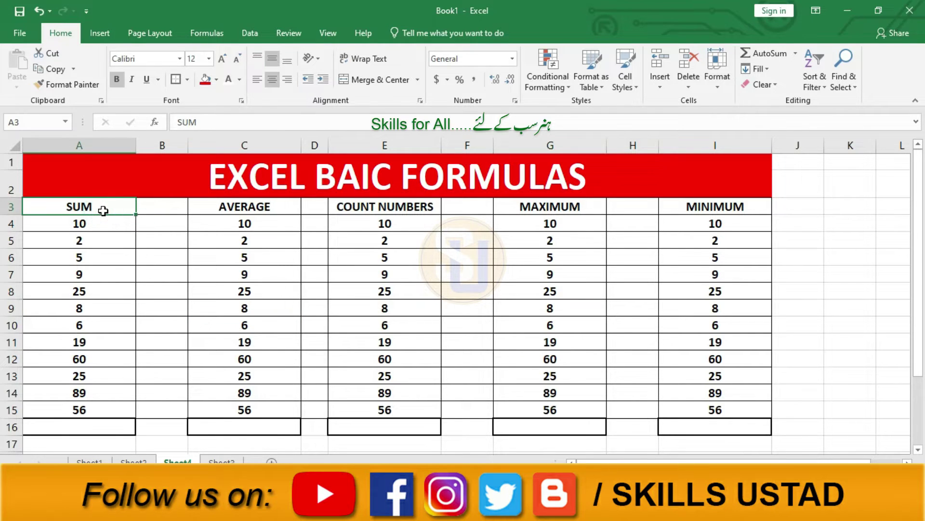
click(119, 423)
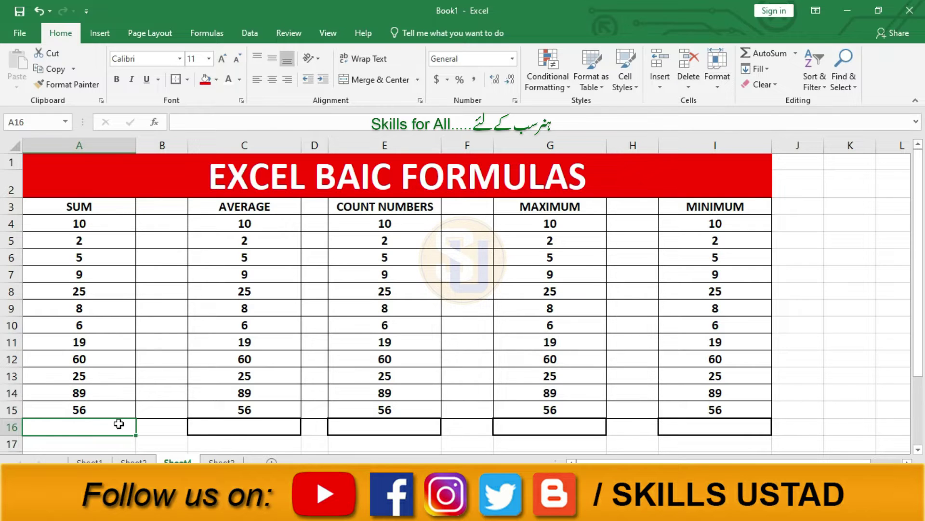
text(=)
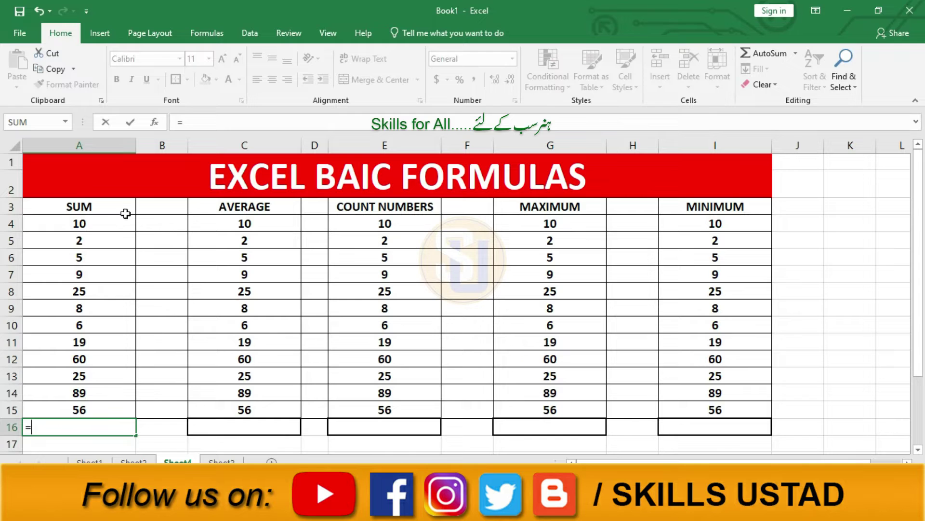
Add cells A4 through A9 to the A16 formula, joined with plus signs.
click(118, 227)
text(+)
click(104, 240)
text(+)
click(98, 257)
text(+)
click(99, 271)
text(+)
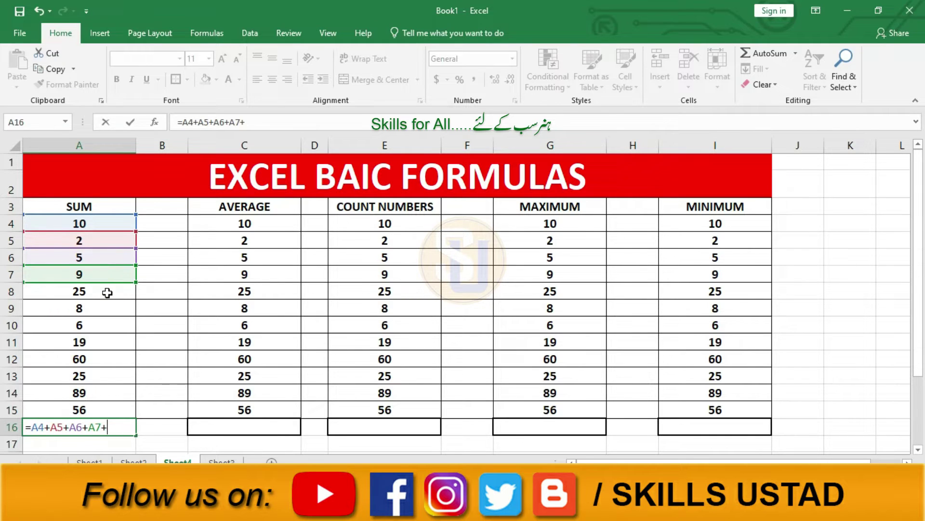
click(107, 291)
text(+)
click(108, 309)
text(+)
Add A10 through A15, commit the 314 total, then clear A16 again.
click(119, 323)
text(+)
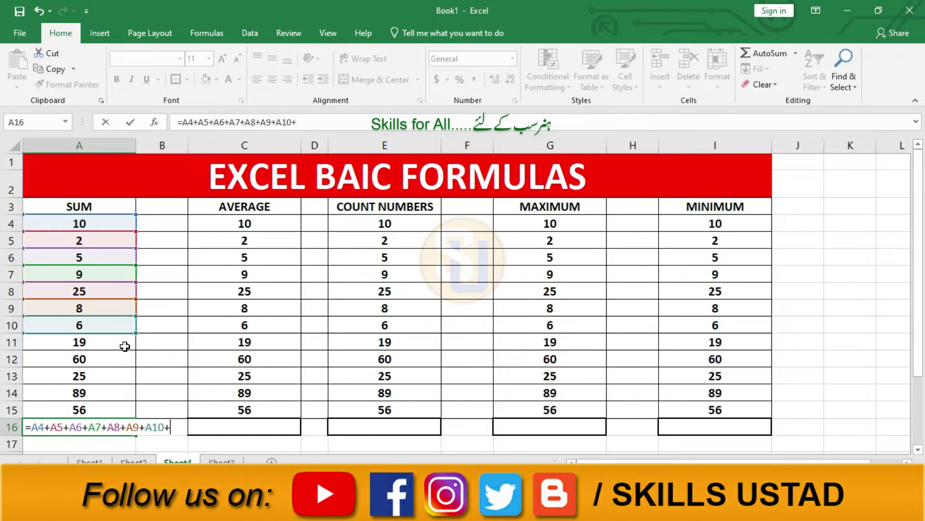
click(125, 346)
text(+)
click(127, 370)
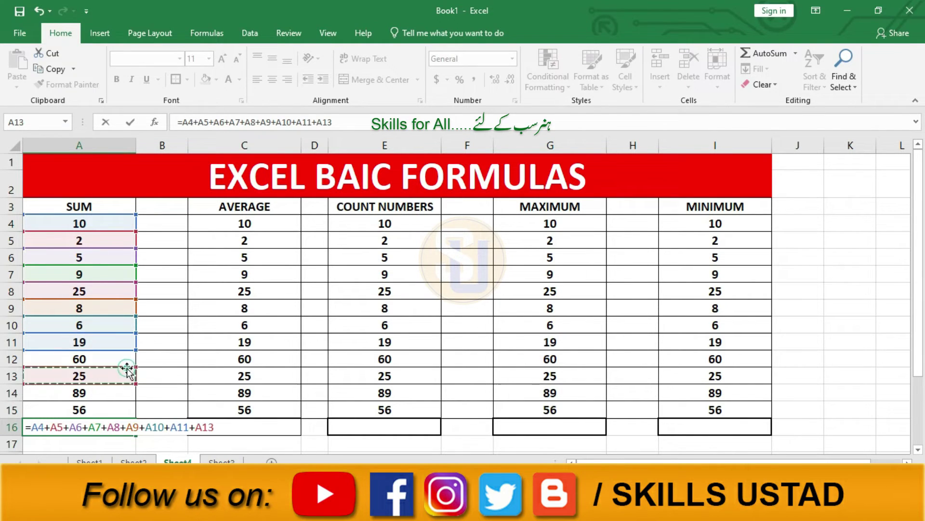
text(+)
click(127, 358)
text(+)
click(123, 390)
text(+)
click(118, 411)
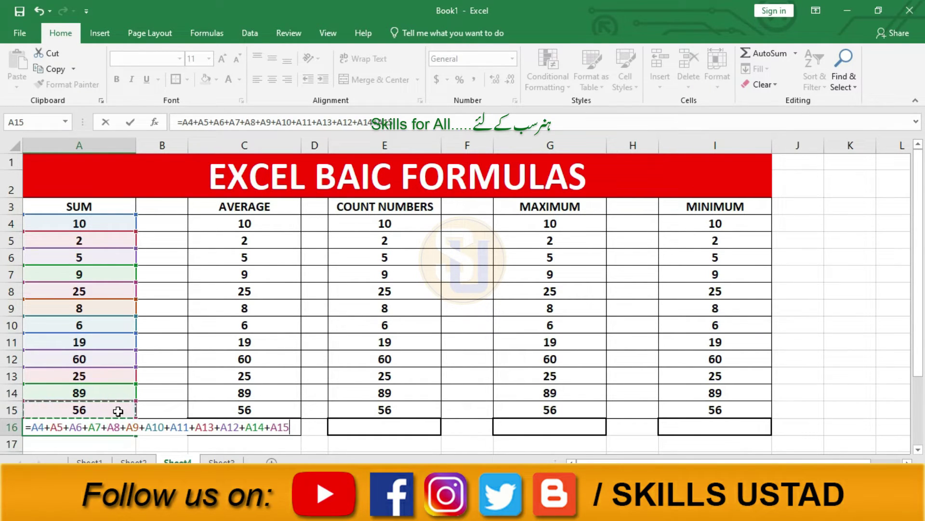
key(Return)
click(121, 425)
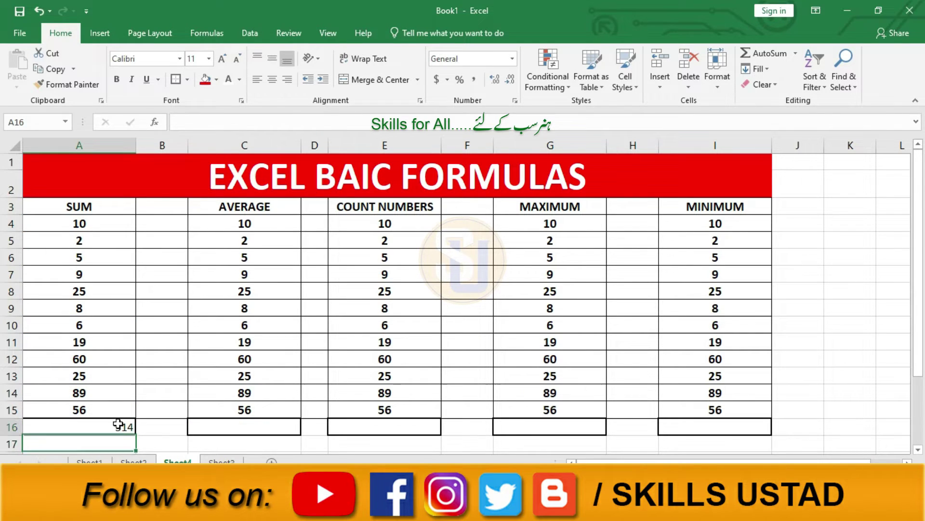
key(Delete)
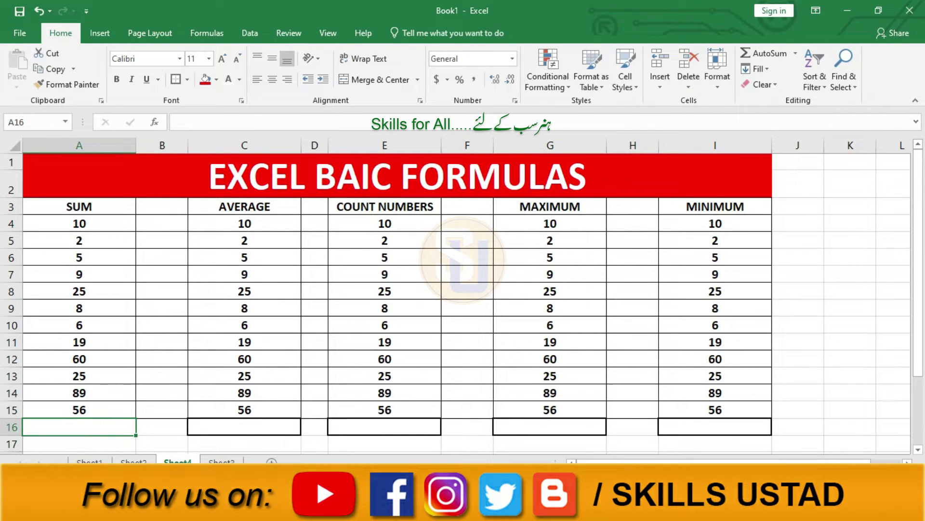
Centre the row 16 result cells horizontally and vertically.
mouse_move(685, 413)
mouse_down()
mouse_move(82, 412)
mouse_move(757, 427)
mouse_up()
click(80, 415)
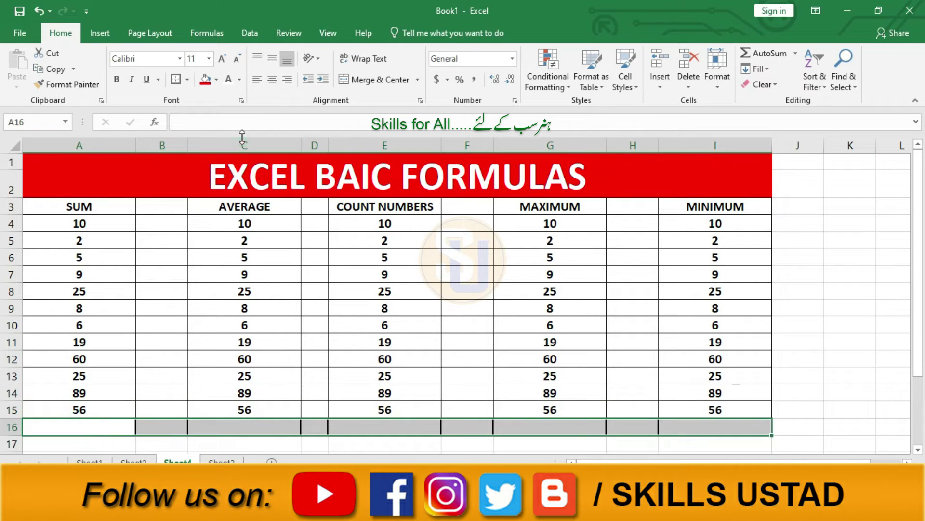
click(273, 79)
click(273, 59)
Enter =SUM(A4:A15) in A16, totalling 314.
click(82, 424)
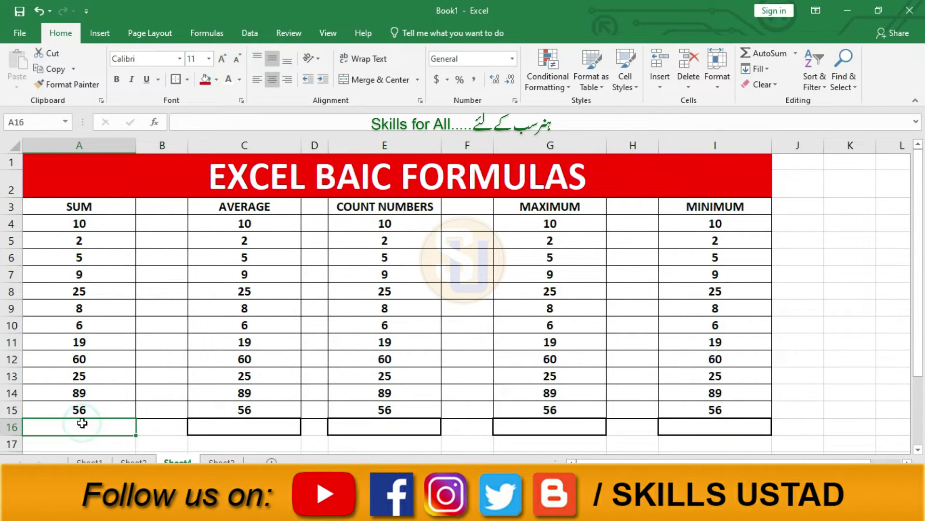
text(=u)
key(BackSpace)
key(BackSpace)
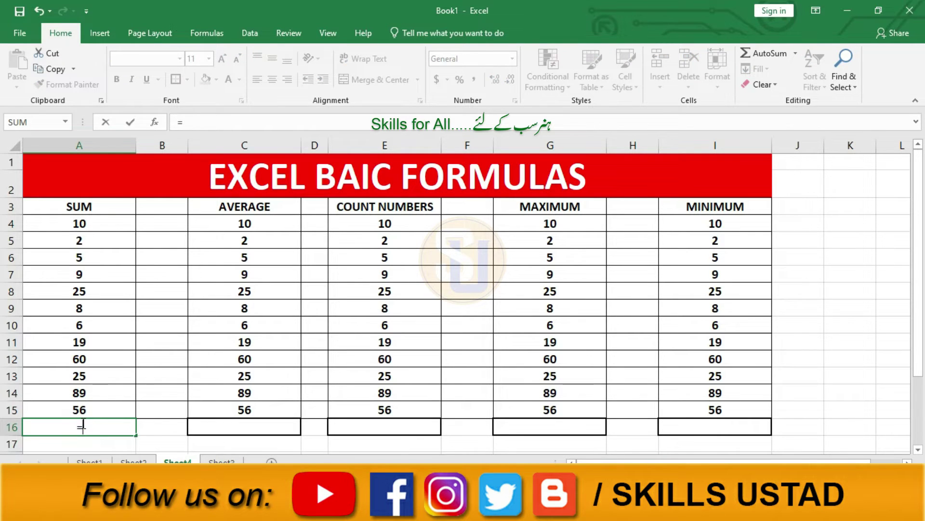
text(sum)
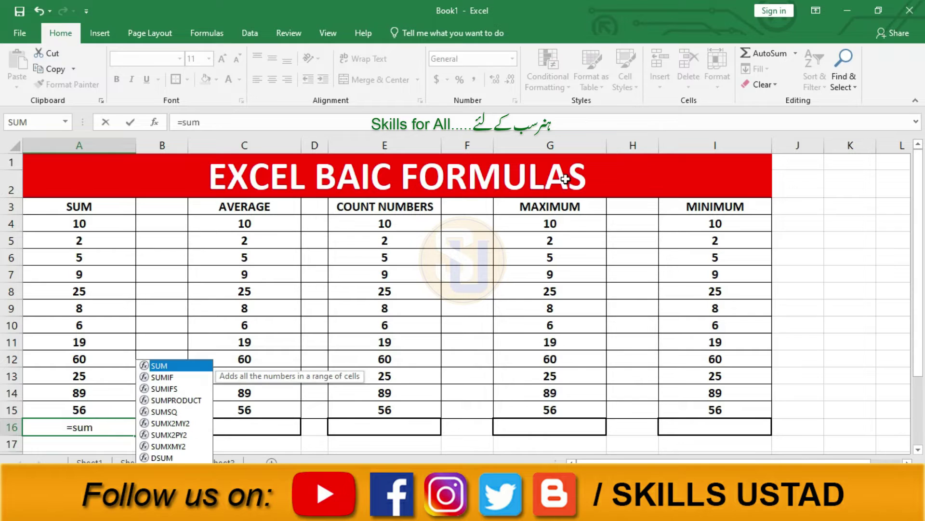
key(Tab)
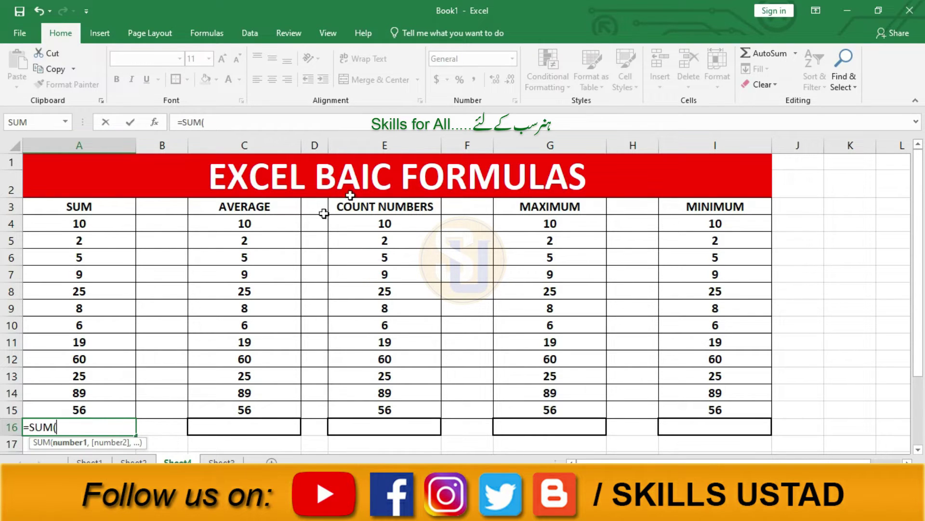
drag(124, 225, 131, 395)
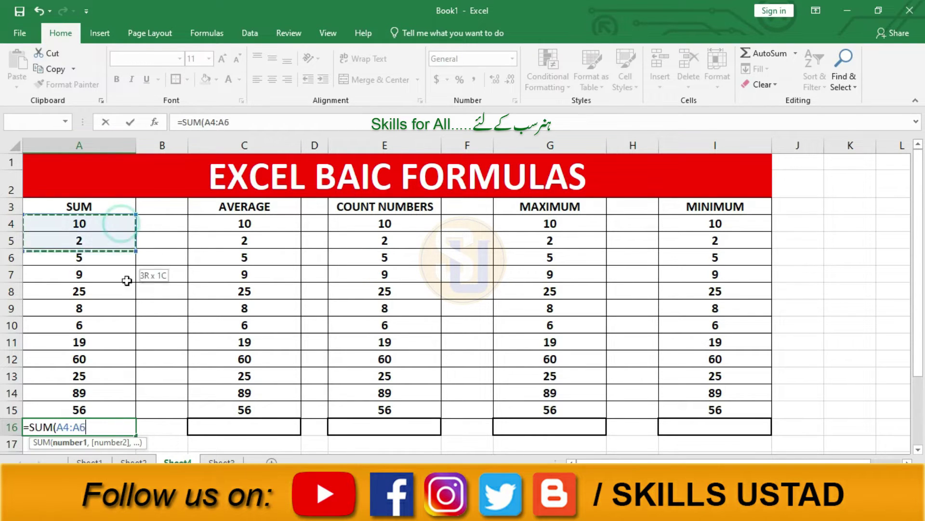
click(131, 409)
drag(123, 224, 96, 409)
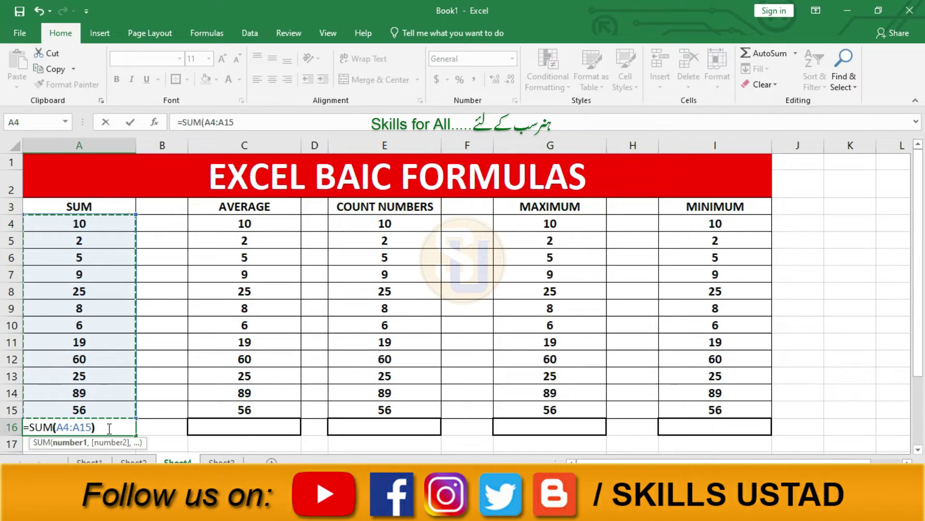
text())
key(Return)
Replace the A16 total using AutoSum (Alt+=), giving =SUM(A4:A15) again.
click(108, 428)
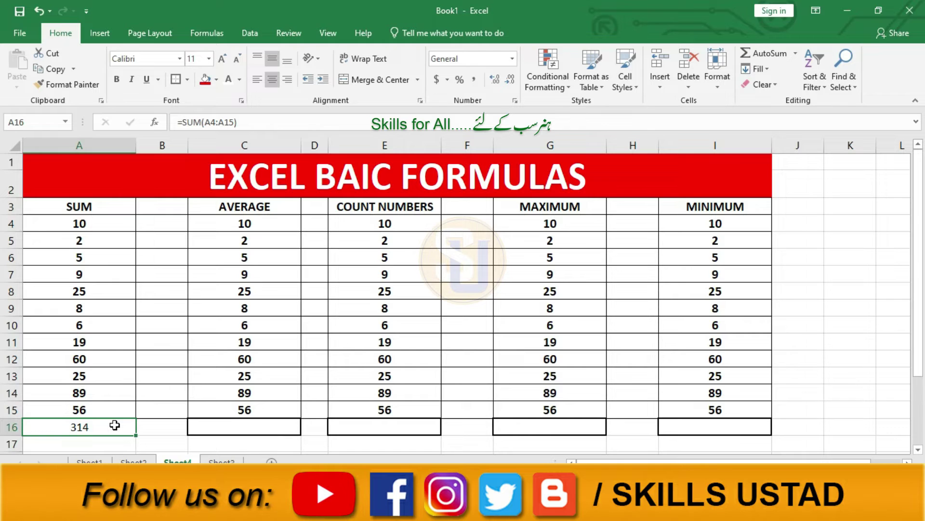
key(Delete)
key(alt+equal)
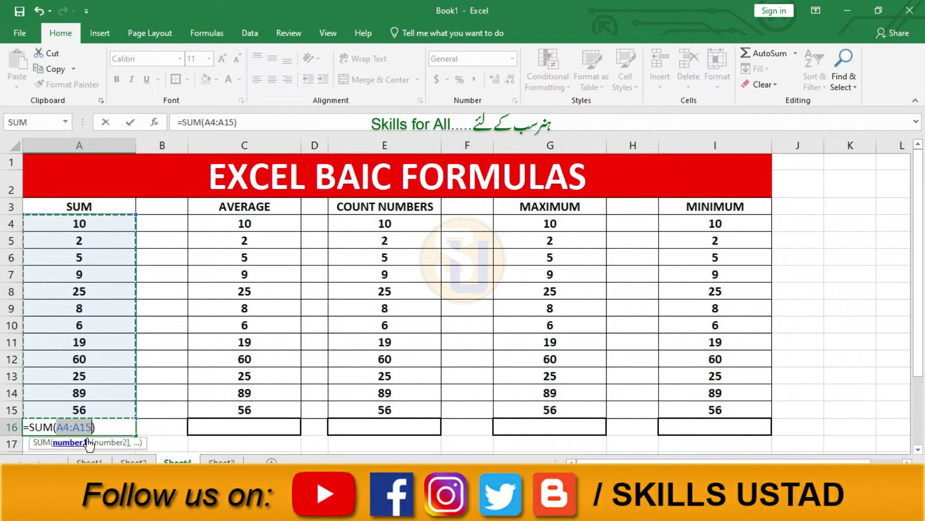
key(Return)
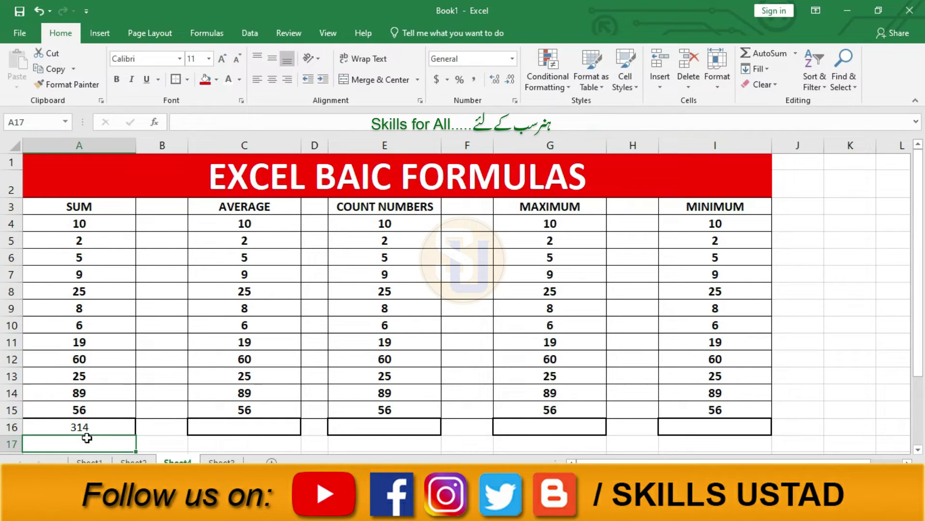
Enter =AVERAGE(C4:C15) in C16, showing 26.16666667.
click(257, 427)
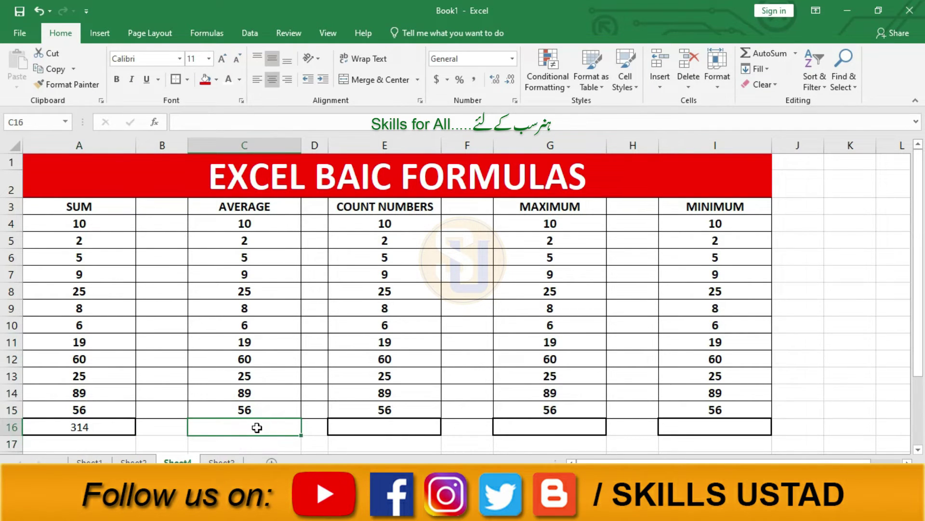
text(=a)
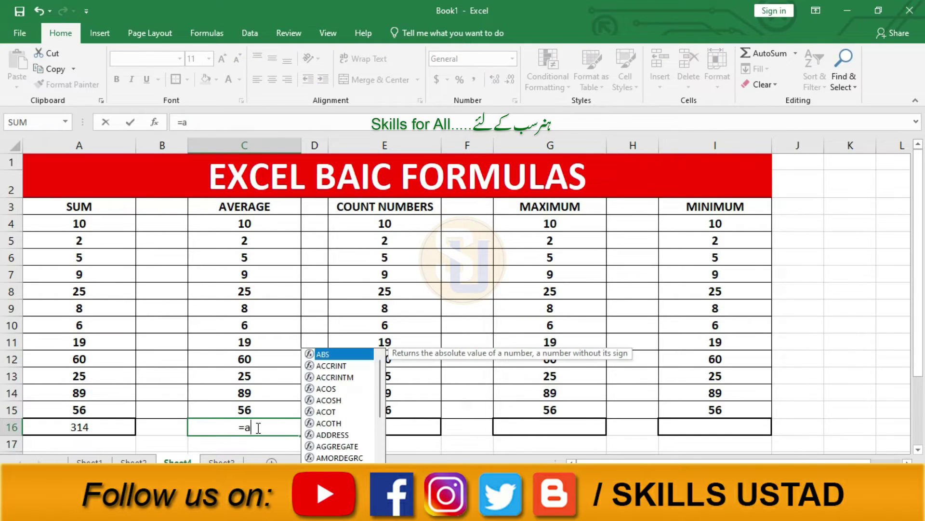
text(vera)
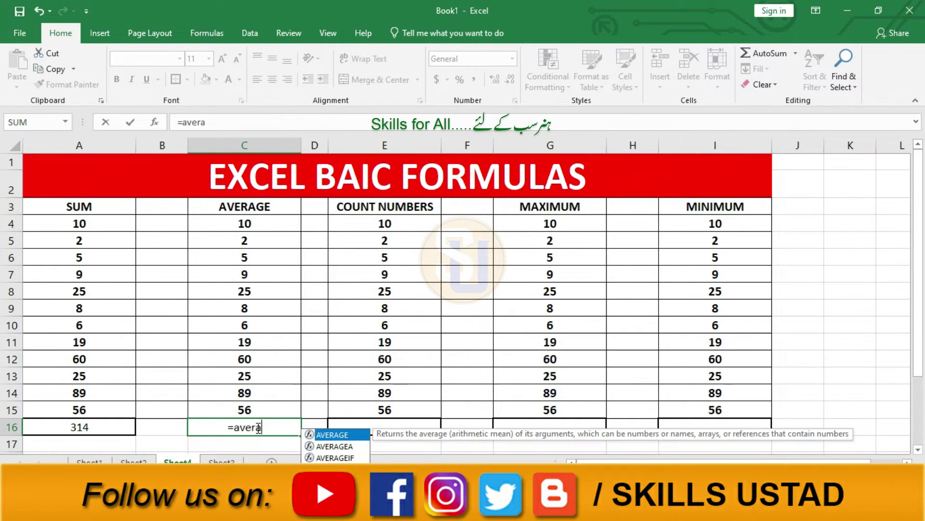
key(Tab)
drag(280, 224, 276, 405)
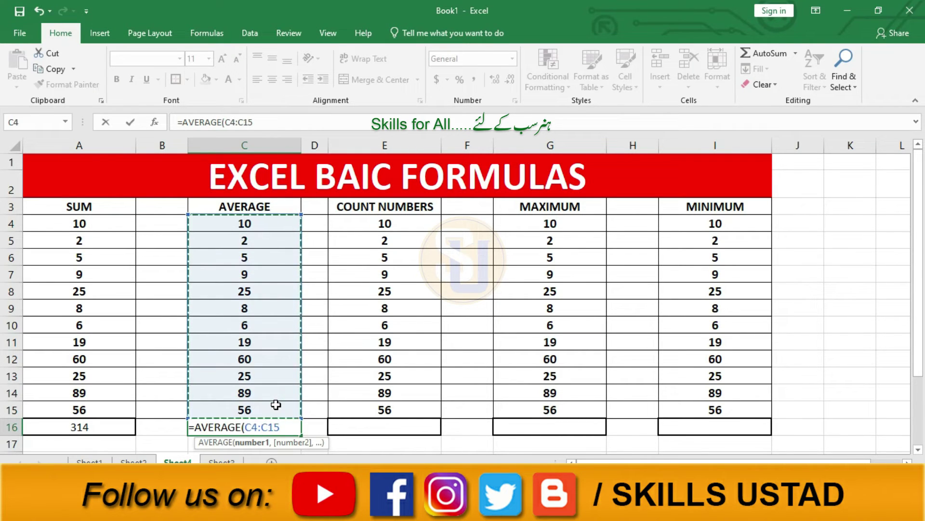
text())
key(Return)
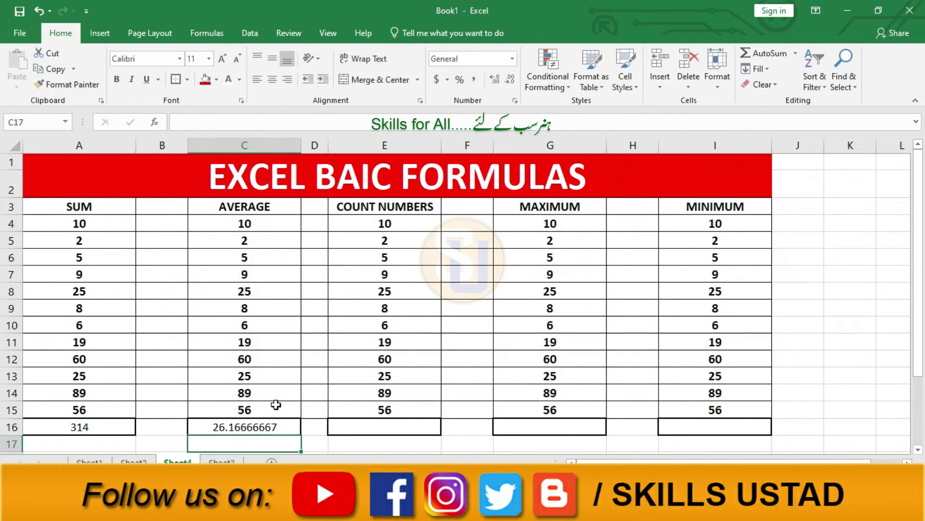
click(272, 424)
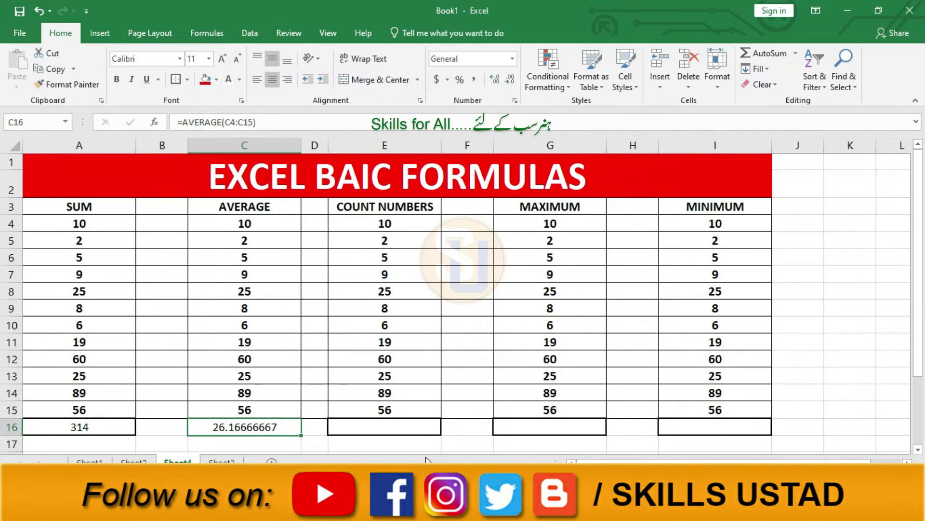
click(410, 431)
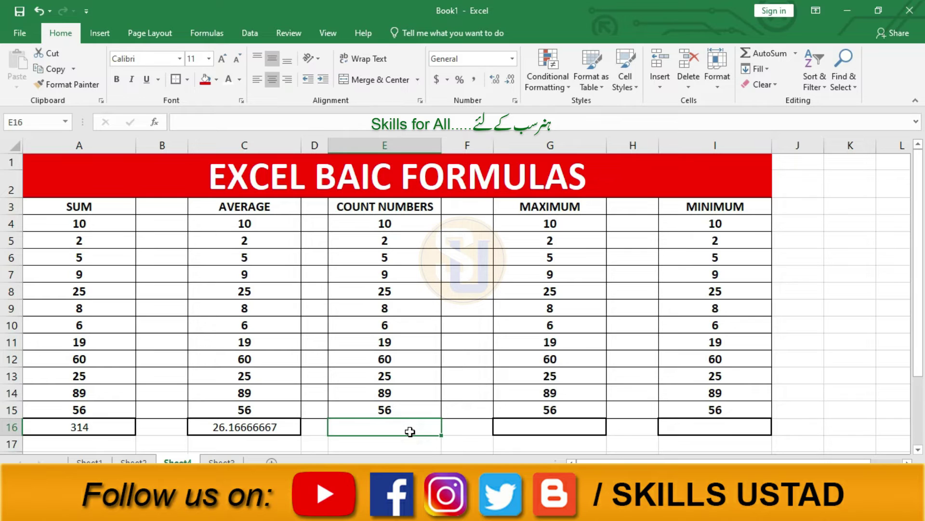
Enter =COUNT(E4:E15) in E16, showing 12.
text(=count)
key(Tab)
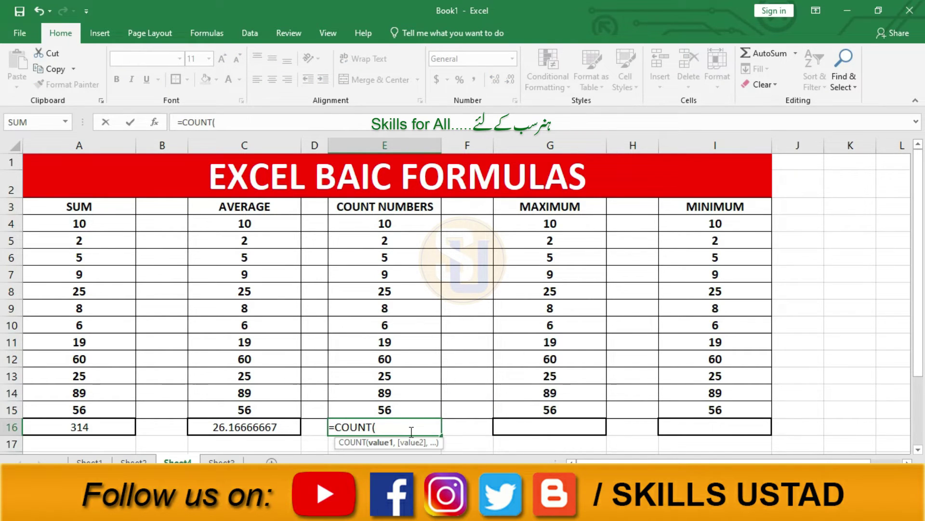
drag(408, 224, 412, 408)
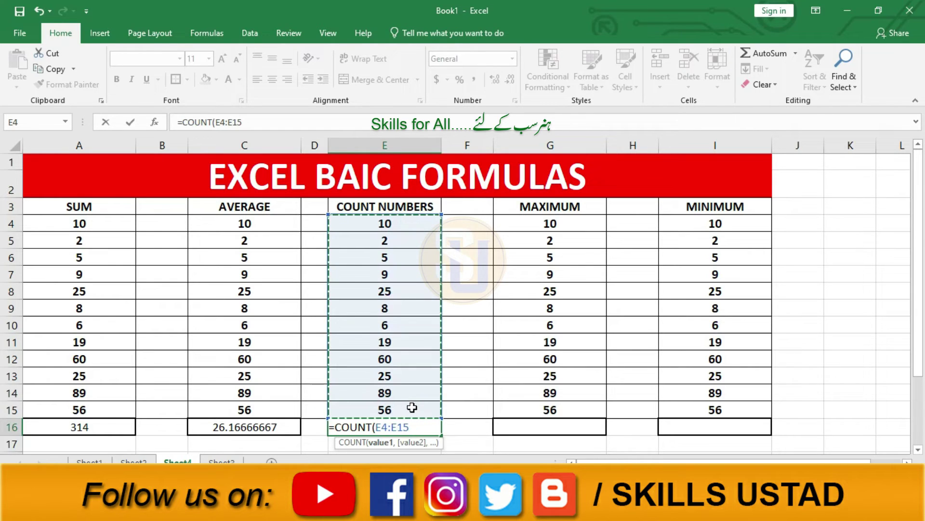
key(Return)
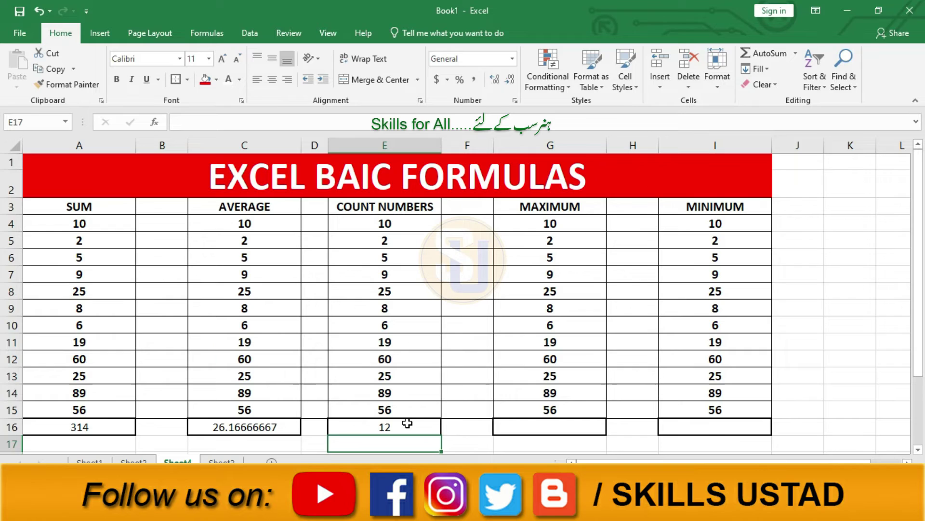
click(407, 423)
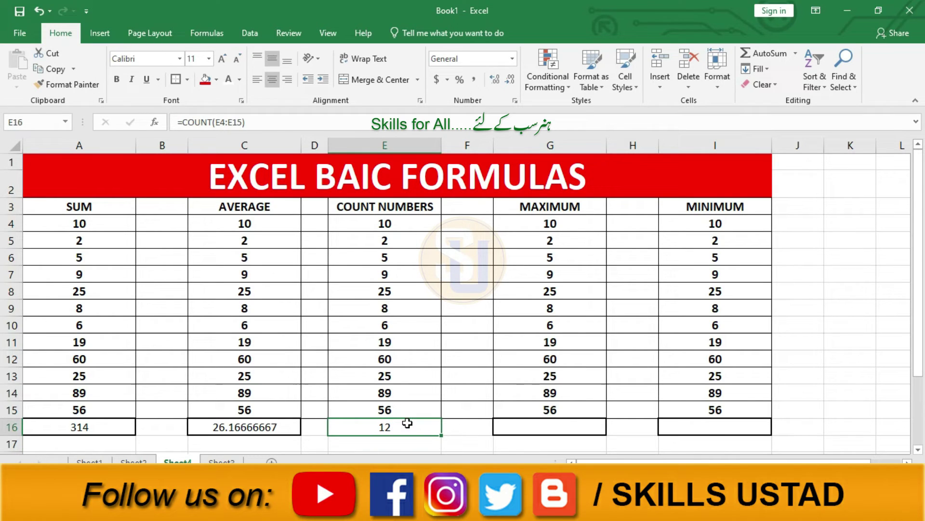
Enter =MAX(G4:G15) in G16, showing 89.
click(598, 424)
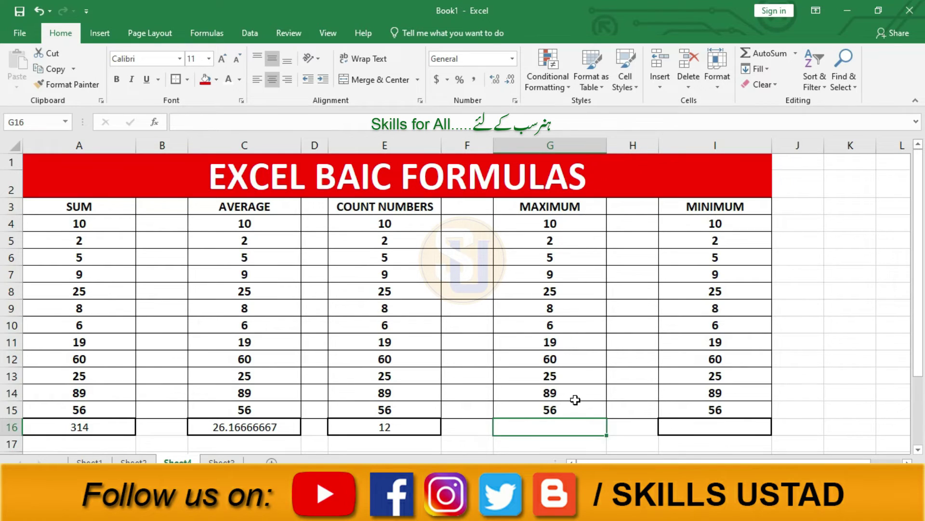
text(=)
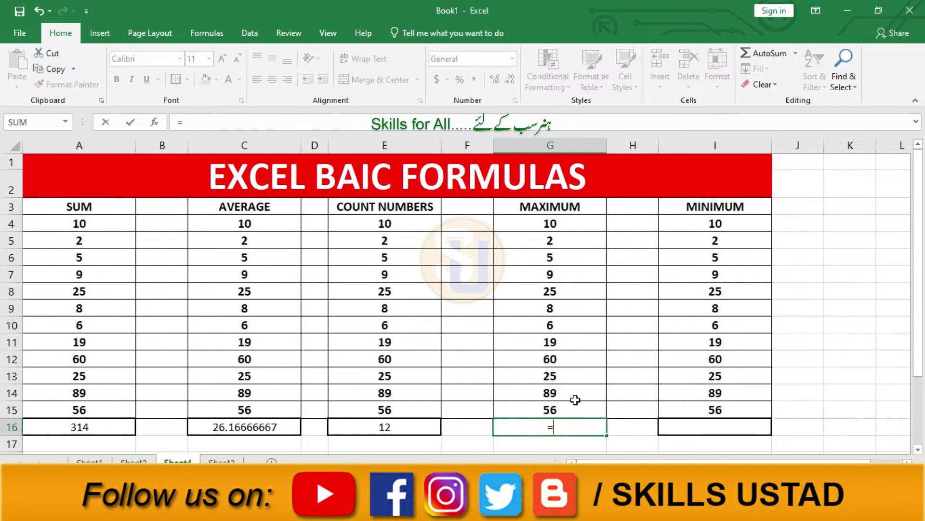
text(max)
key(Tab)
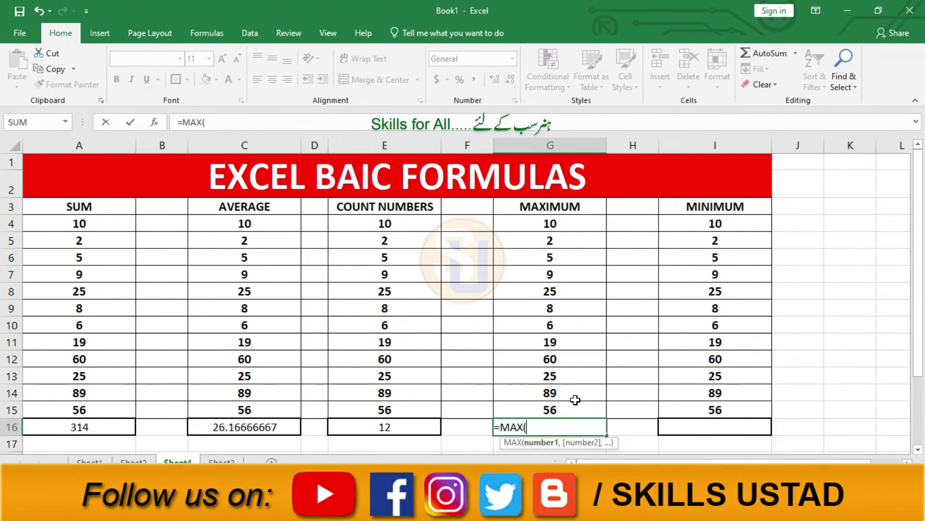
drag(566, 224, 572, 403)
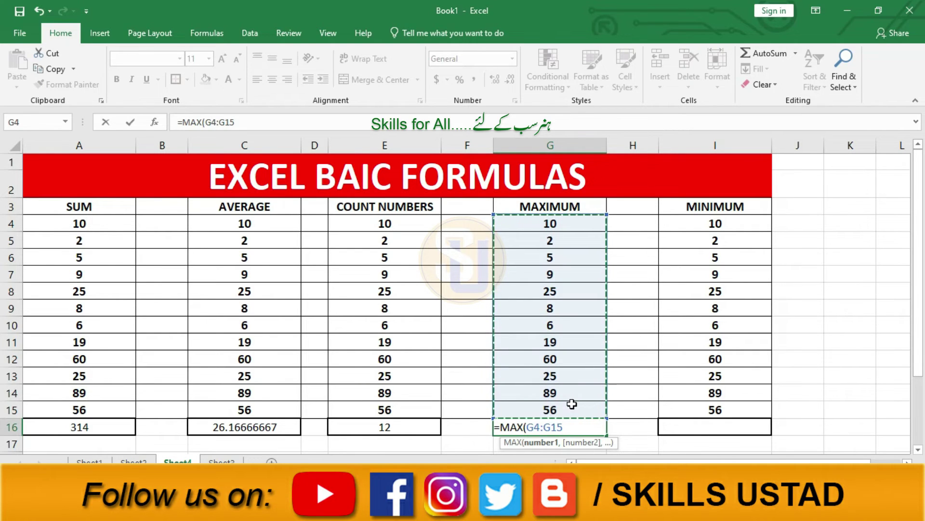
text())
key(Return)
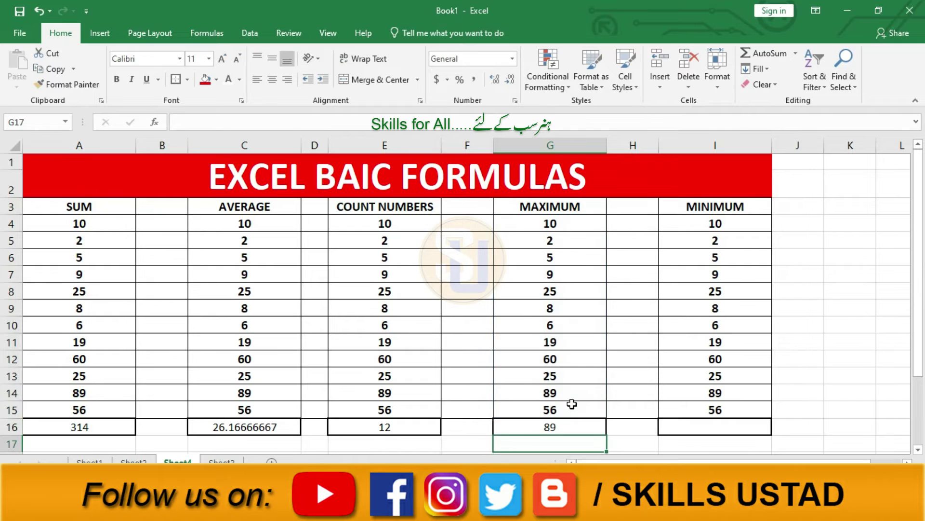
click(572, 406)
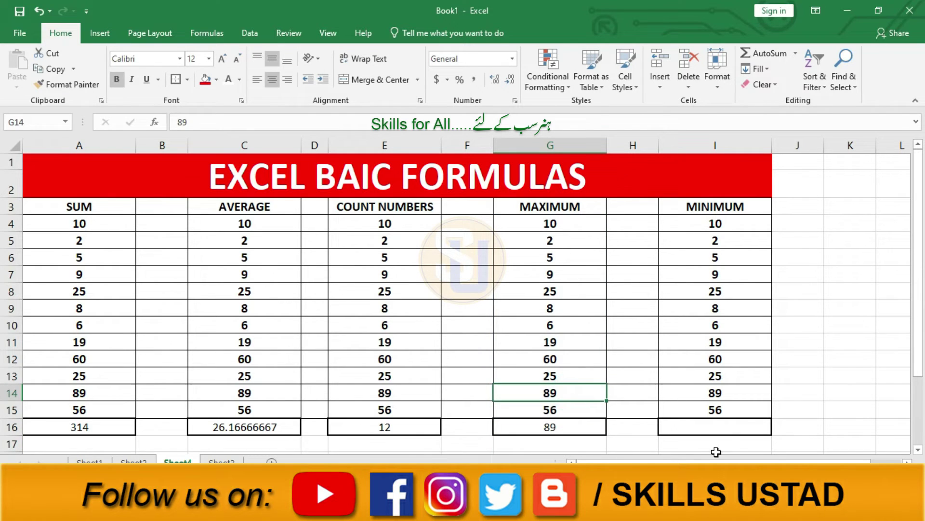
click(586, 425)
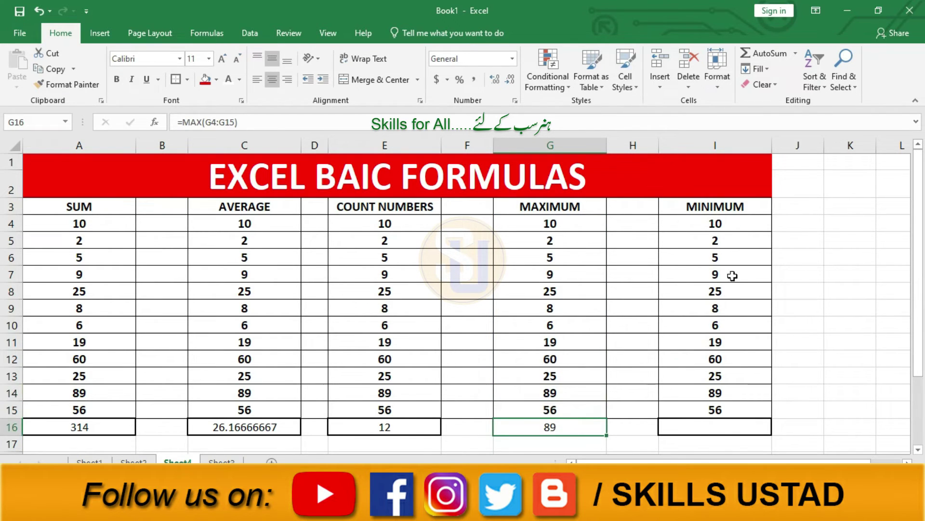
drag(744, 218, 746, 308)
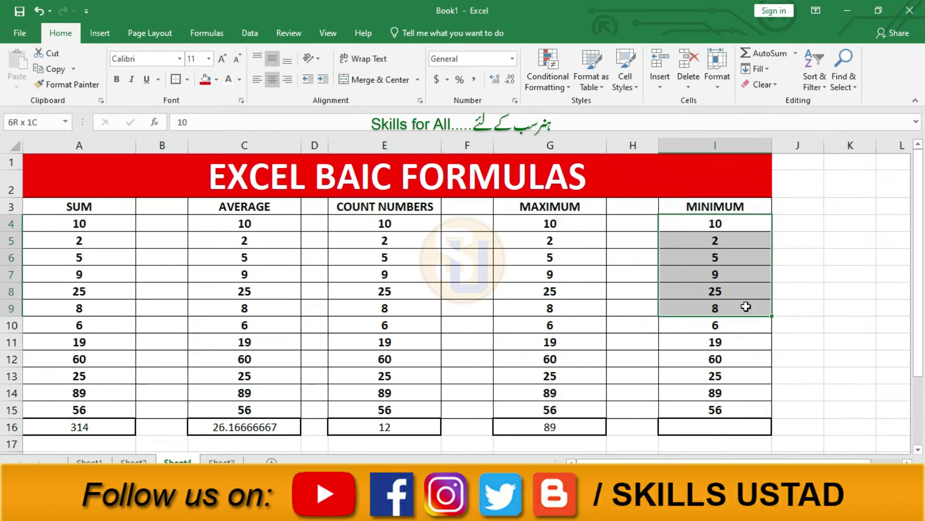
Enter =MIN(I4:I15) in I16, showing 2, and look over the AutoSum function list.
click(726, 426)
text(=)
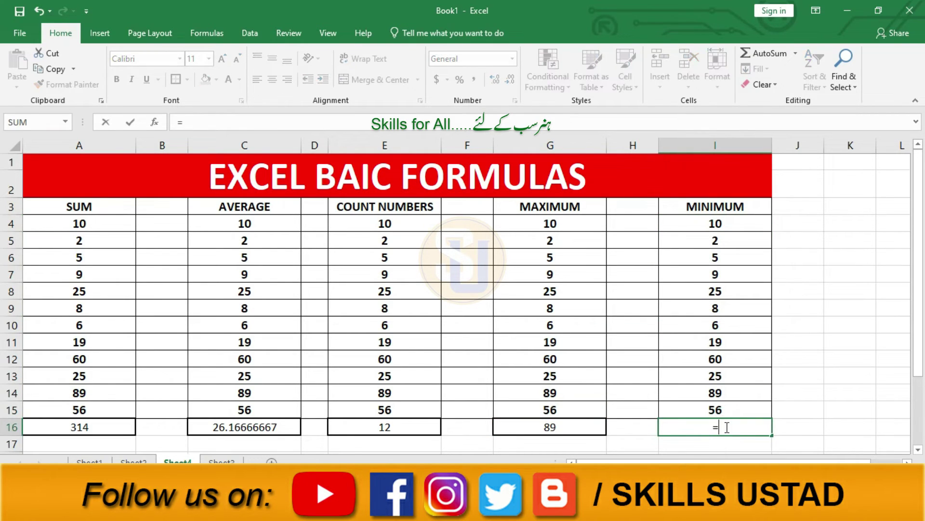
text(min)
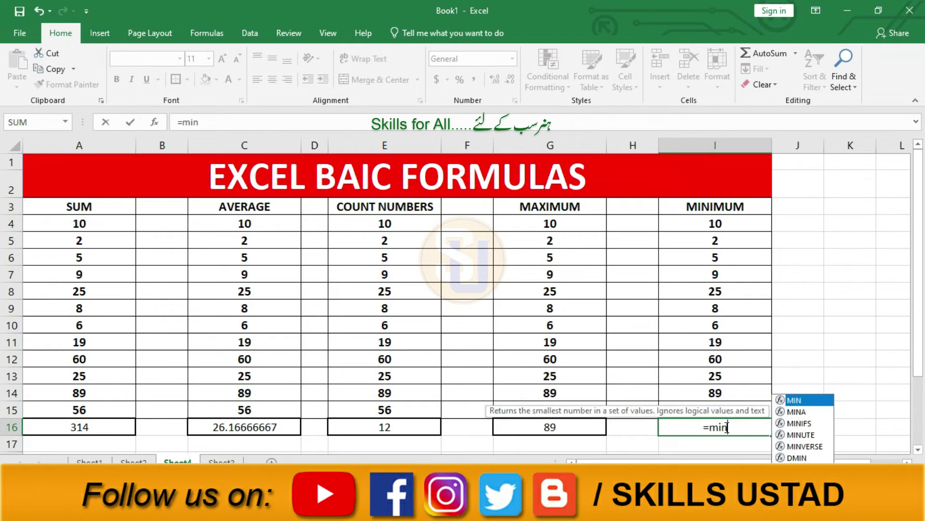
key(Tab)
drag(730, 221, 723, 411)
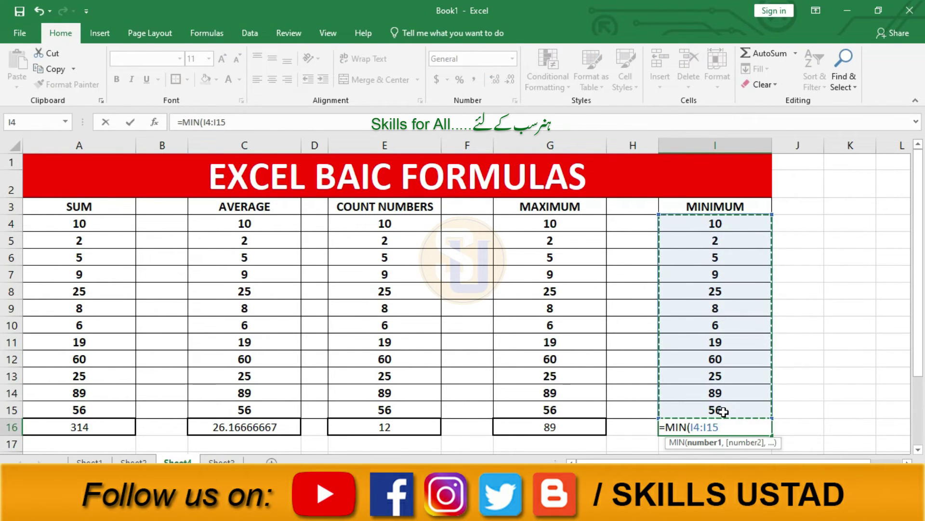
text())
key(Return)
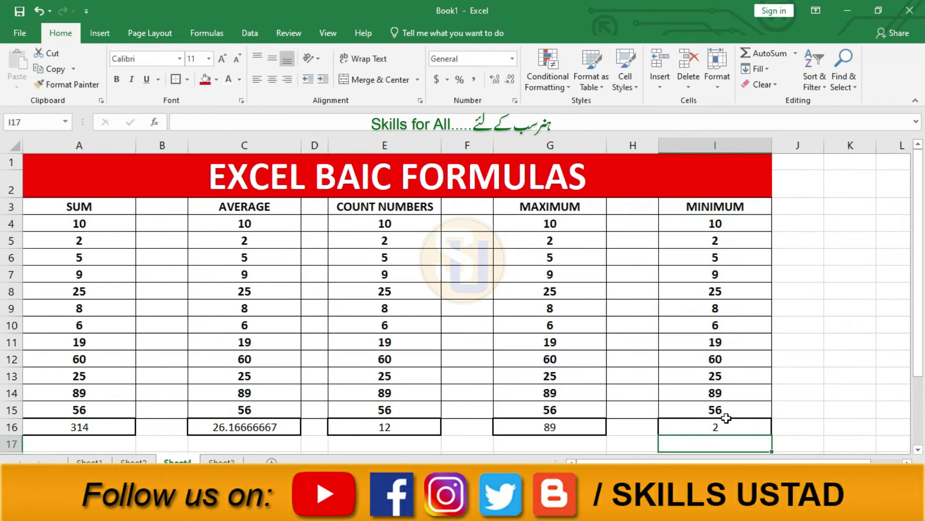
click(726, 419)
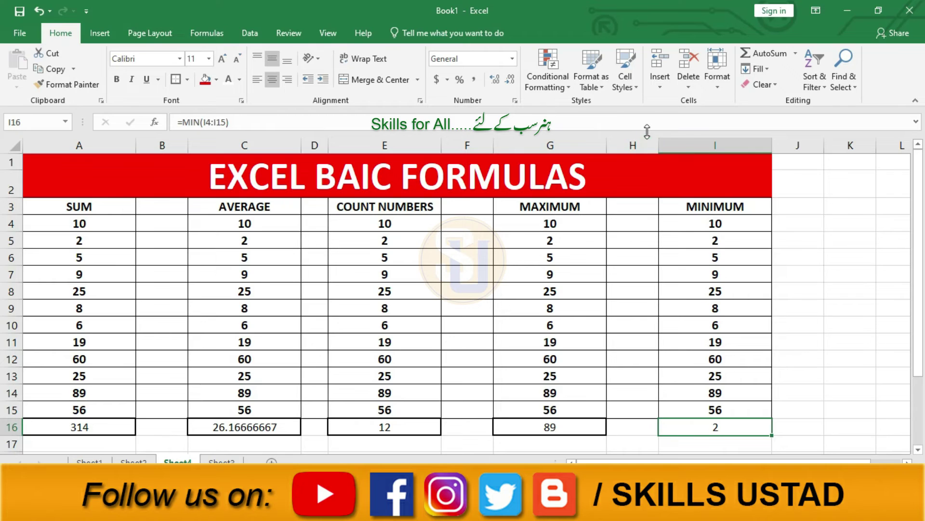
click(796, 53)
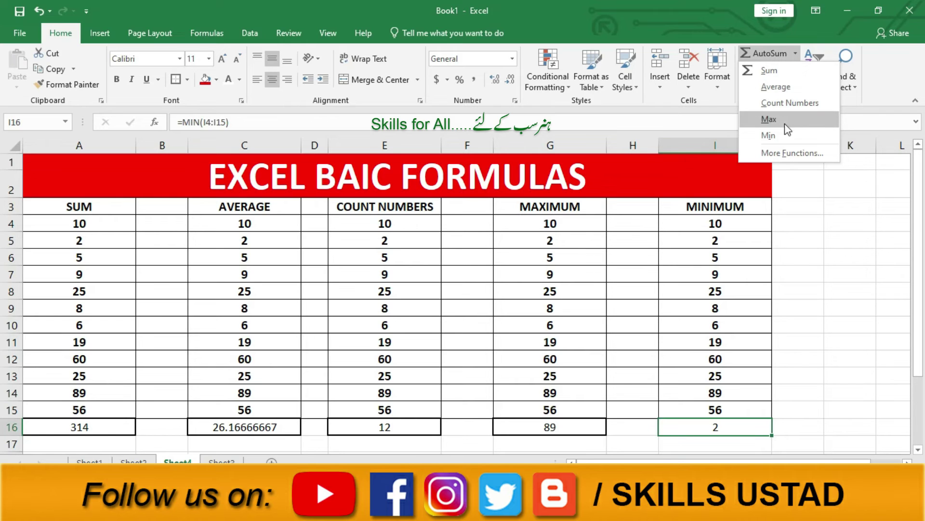
click(756, 268)
Enter =A20*A21 in A22, showing the Multiply result 20.
scroll(758, 267, down, 3)
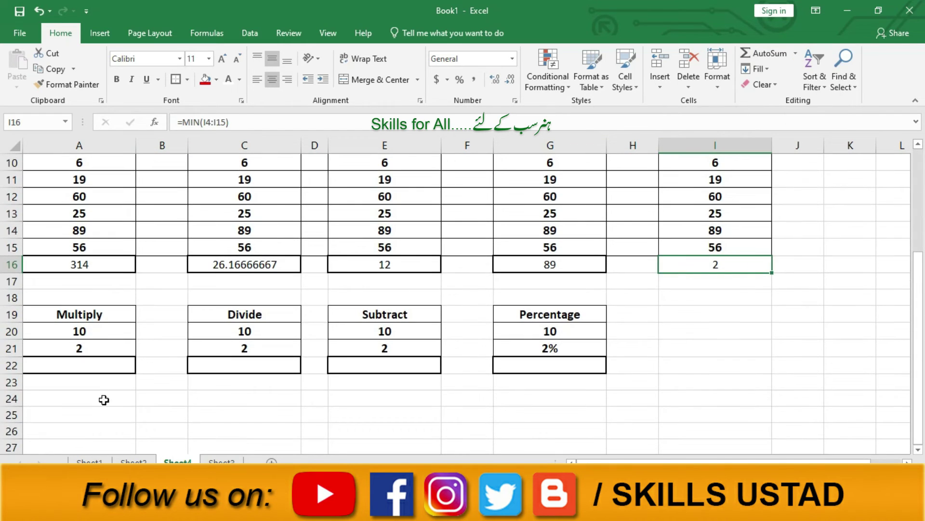
click(99, 366)
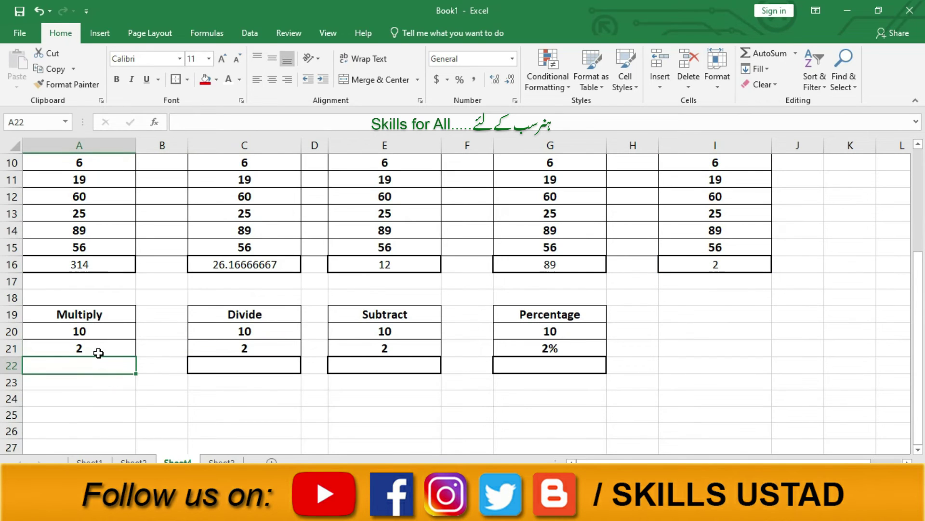
text(=)
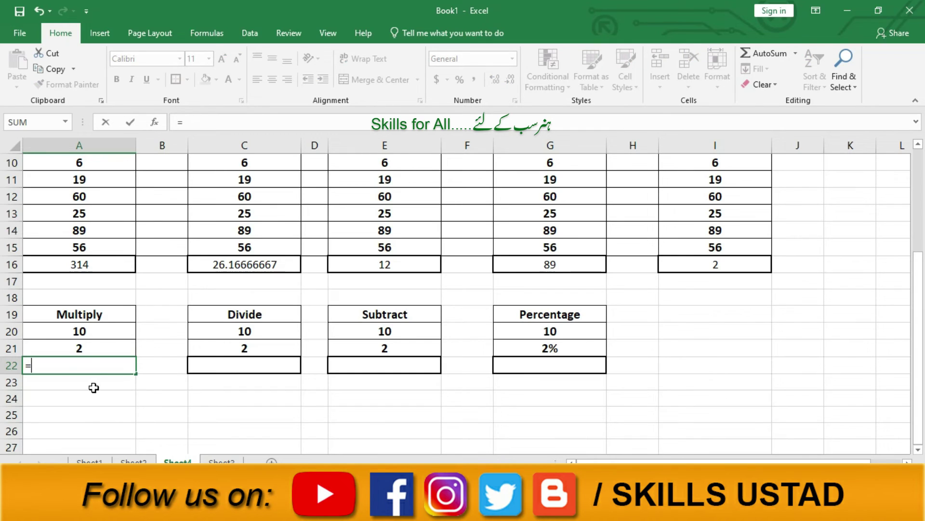
click(100, 331)
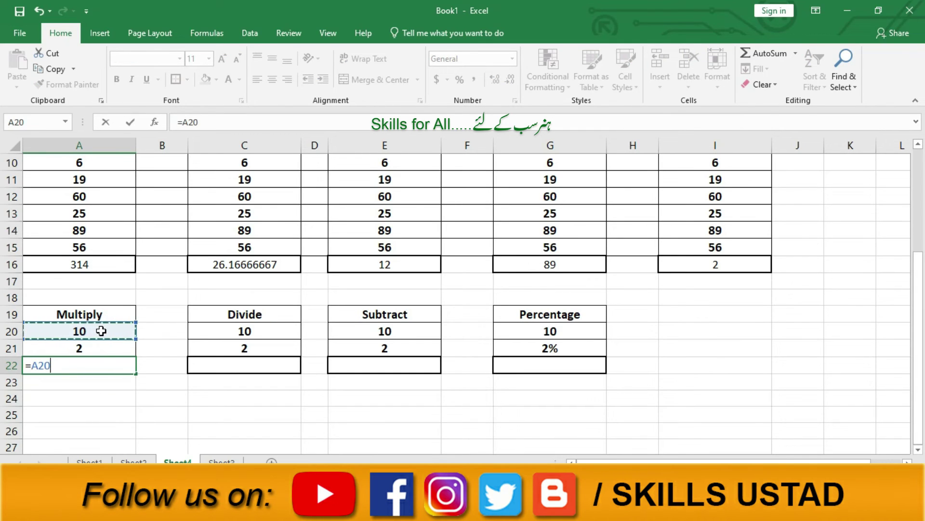
click(123, 388)
key(Escape)
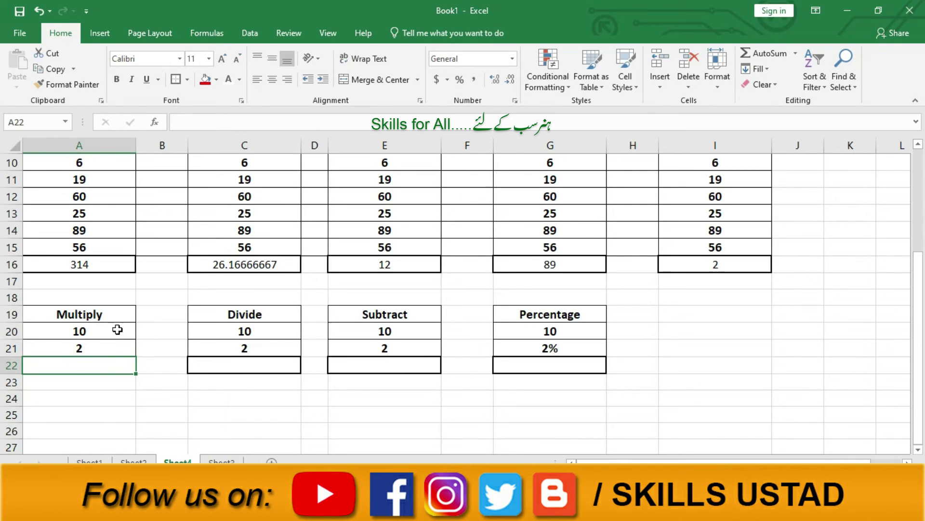
double_click(97, 367)
text(=)
click(94, 332)
text(*)
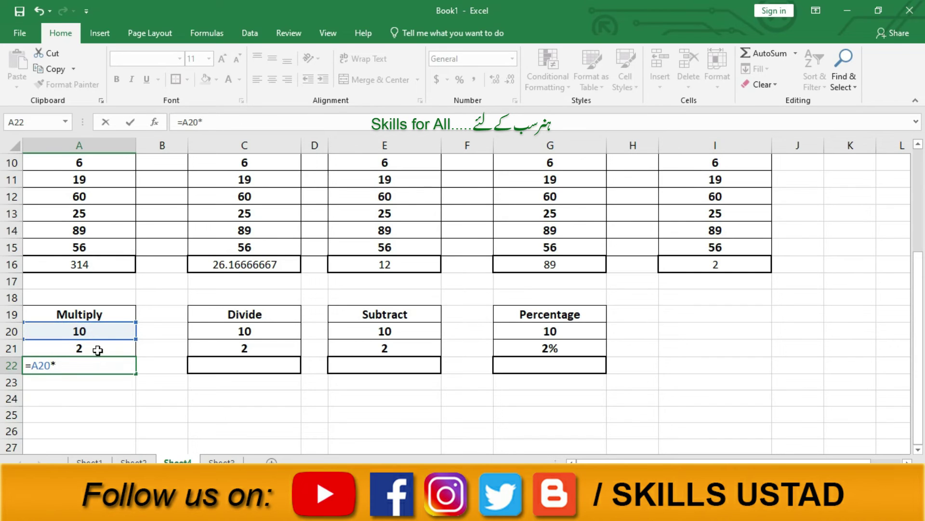
click(97, 348)
key(Return)
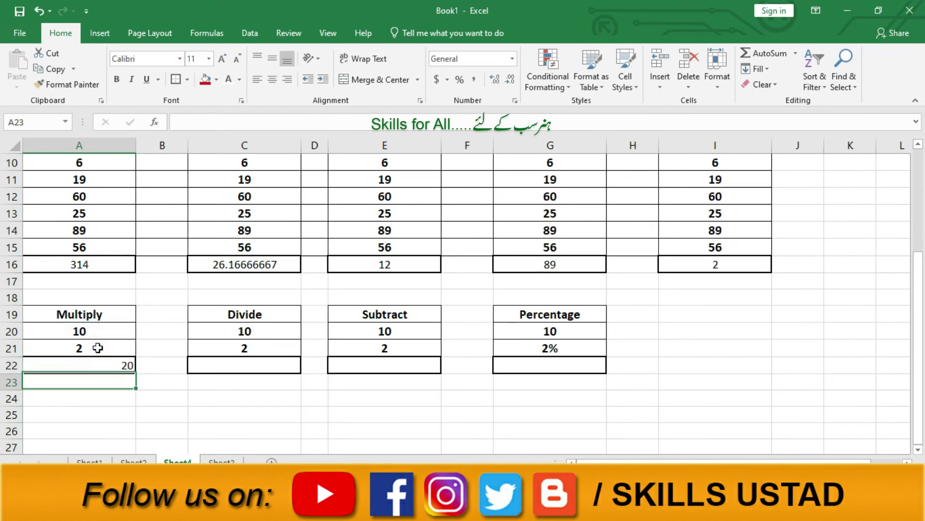
Centre the row 22 result cells A22 to G22.
drag(104, 361, 506, 369)
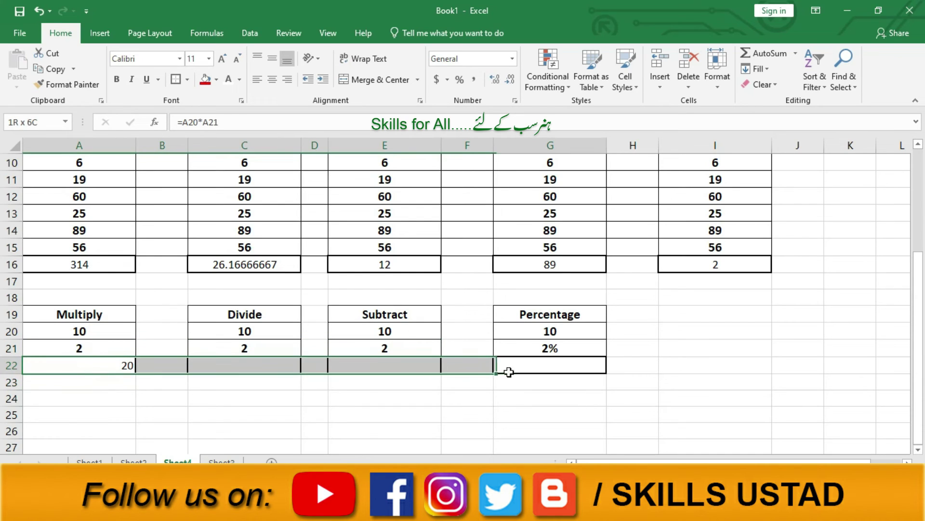
click(276, 81)
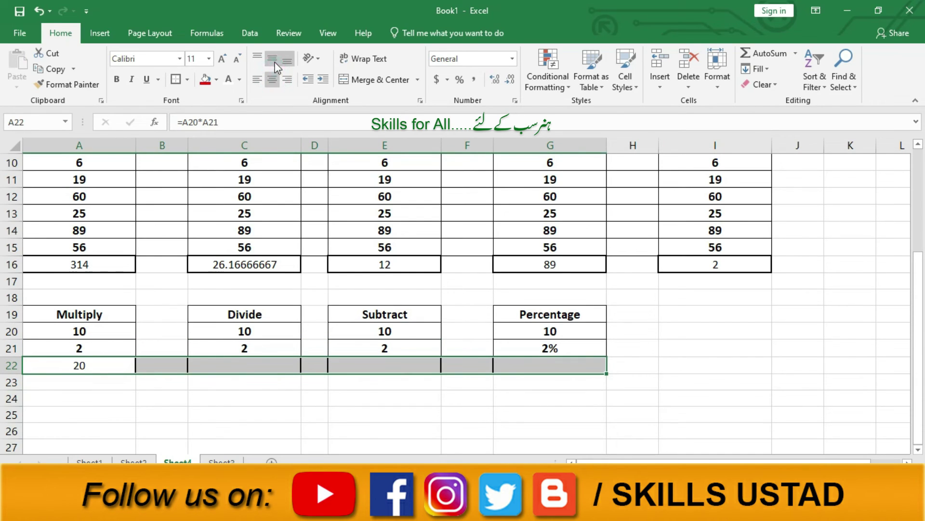
click(275, 369)
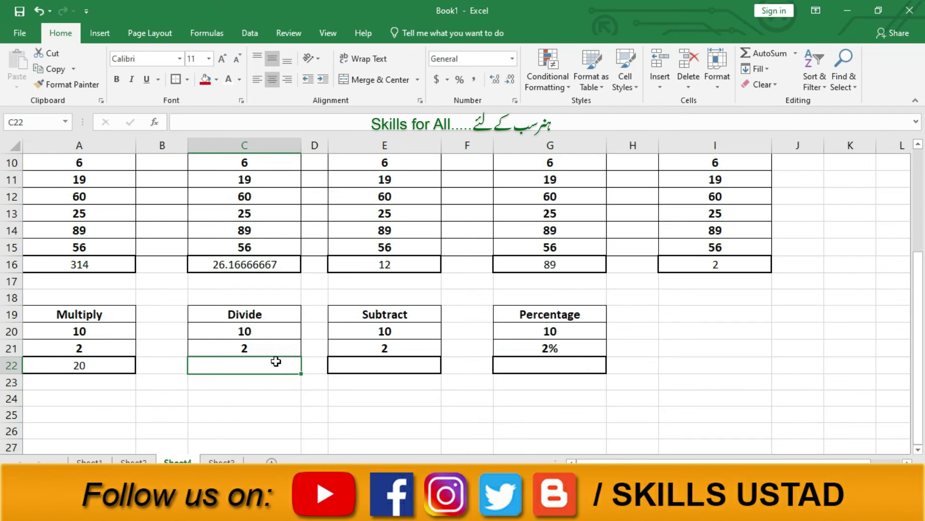
Enter the Divide formula =C20/C21 in C22 via arrow-key references, showing 5.
text(=)
key(Up)
key(Up)
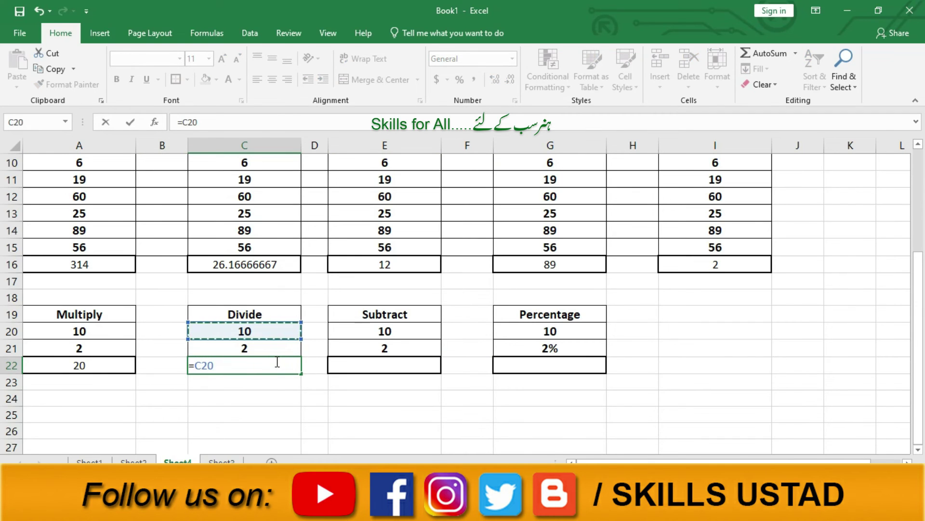
text(/)
key(Up)
key(Return)
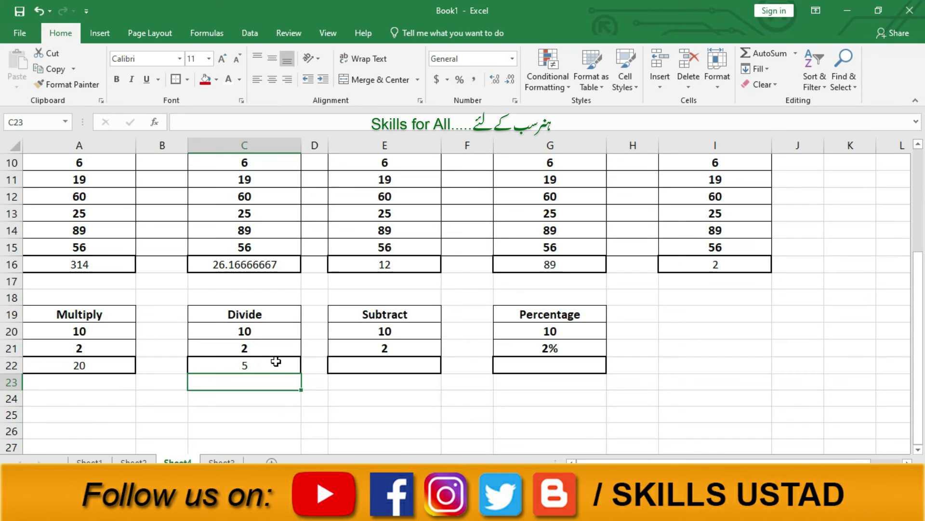
Enter the Subtract formula =E20-E21 in E22, showing 8.
key(Up)
key(Right)
key(Right)
text(=)
key(Up)
key(Up)
text(-)
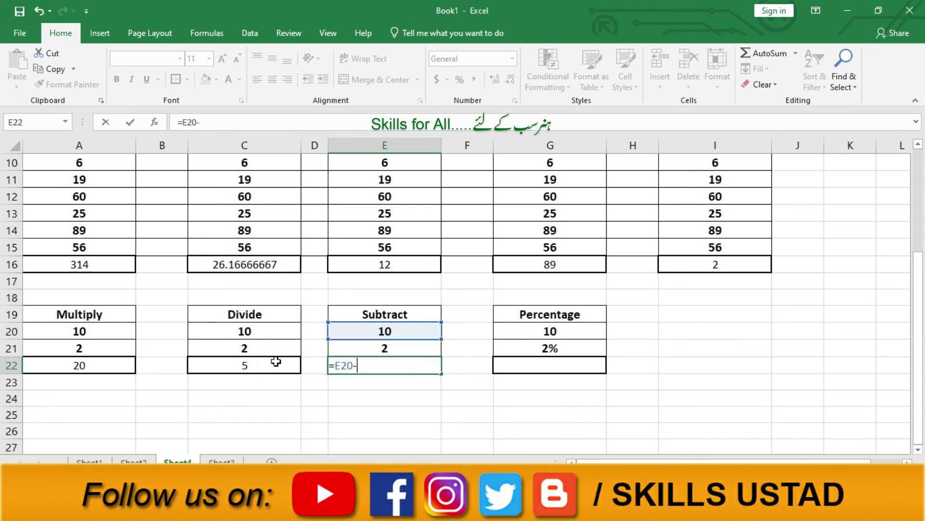
key(Up)
key(Return)
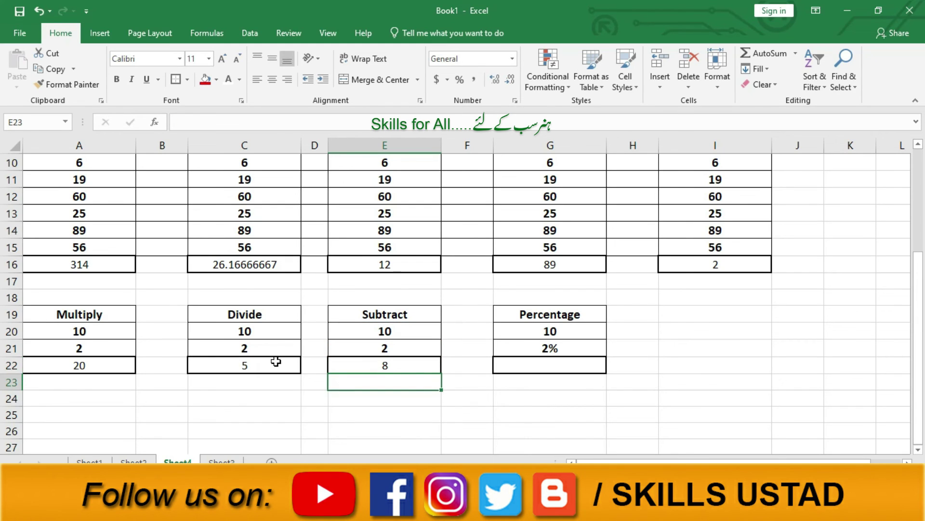
key(Right)
key(Right)
key(Up)
key(Up)
Enter =G20*G21 in G22, showing the Percentage result 0.2.
key(Down)
text(=)
key(Up)
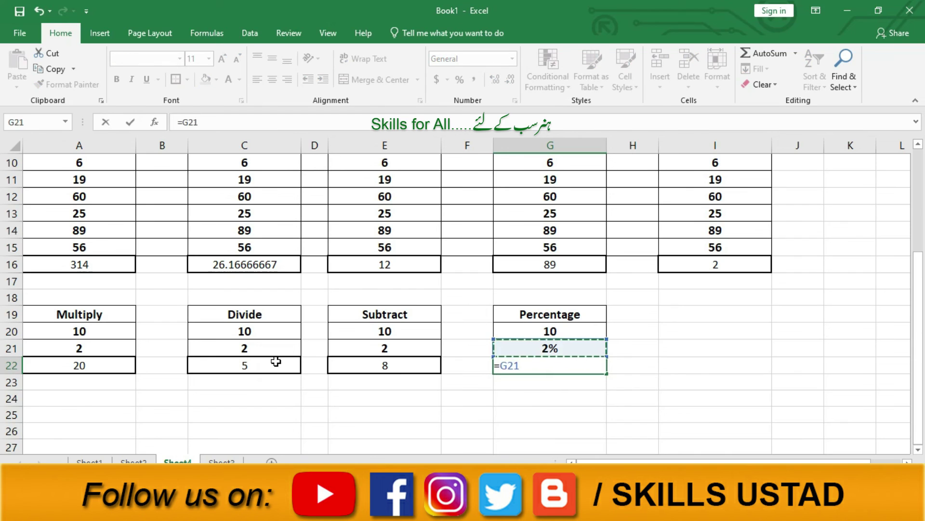
key(Up)
text(*)
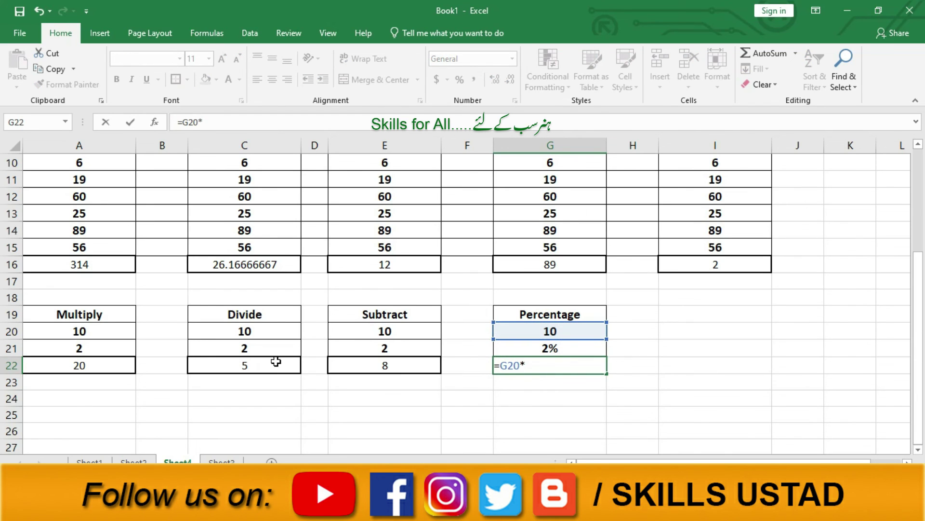
key(Up)
key(Return)
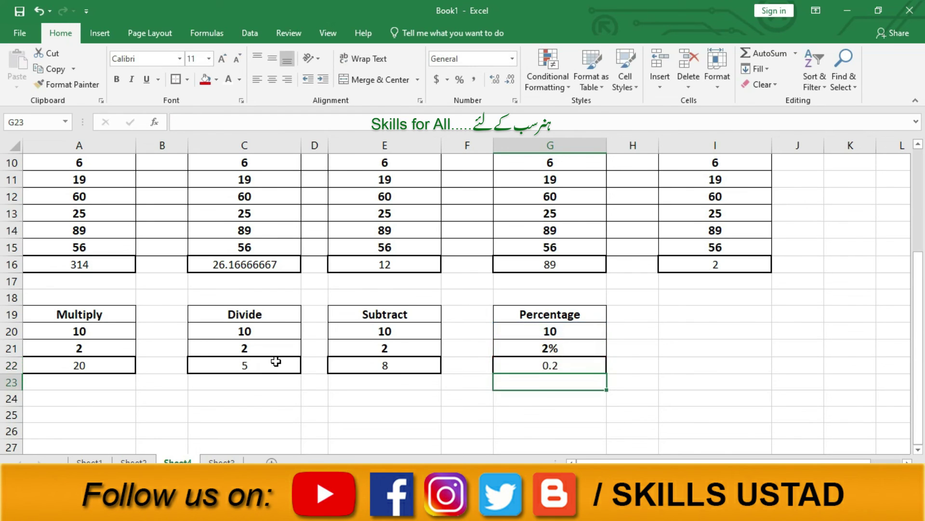
Try Percent Style on G22, then undo it to keep 0.2.
scroll(276, 362, up, 1)
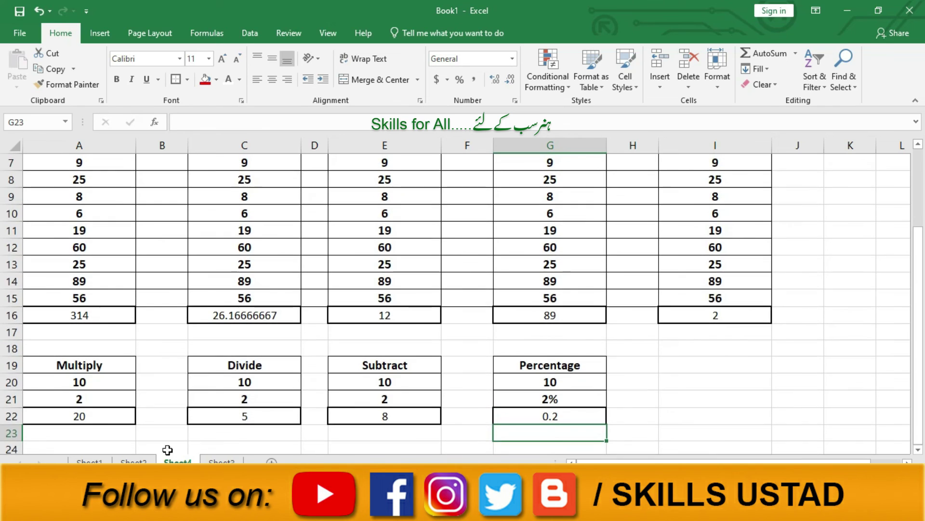
click(571, 418)
click(460, 80)
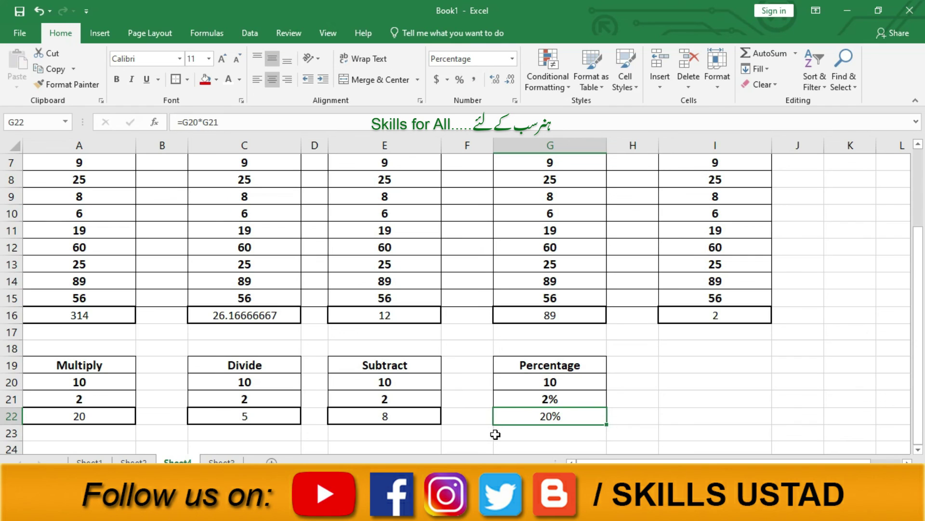
key(ctrl+z)
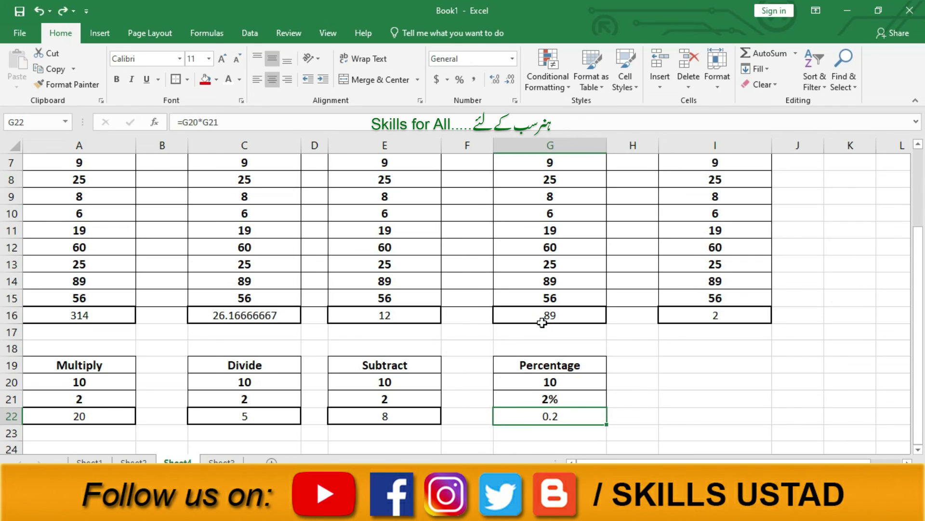
scroll(542, 322, up, 2)
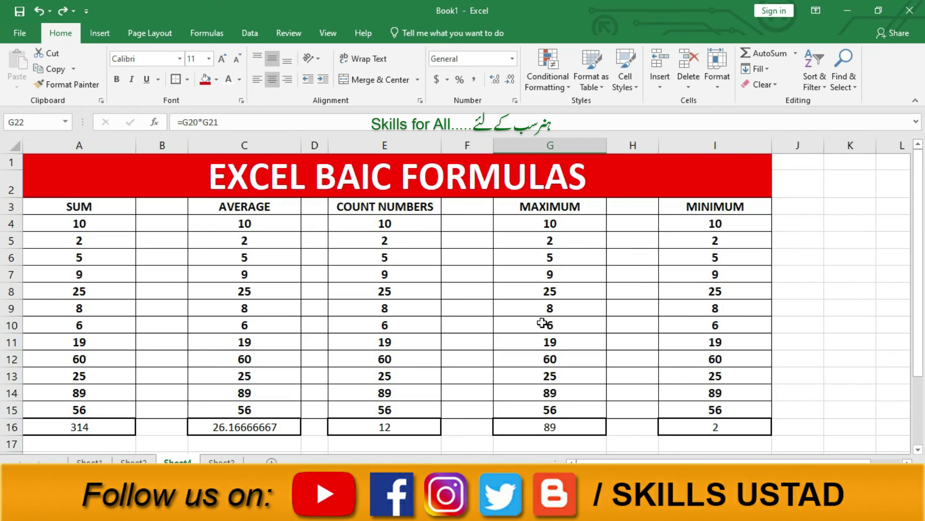